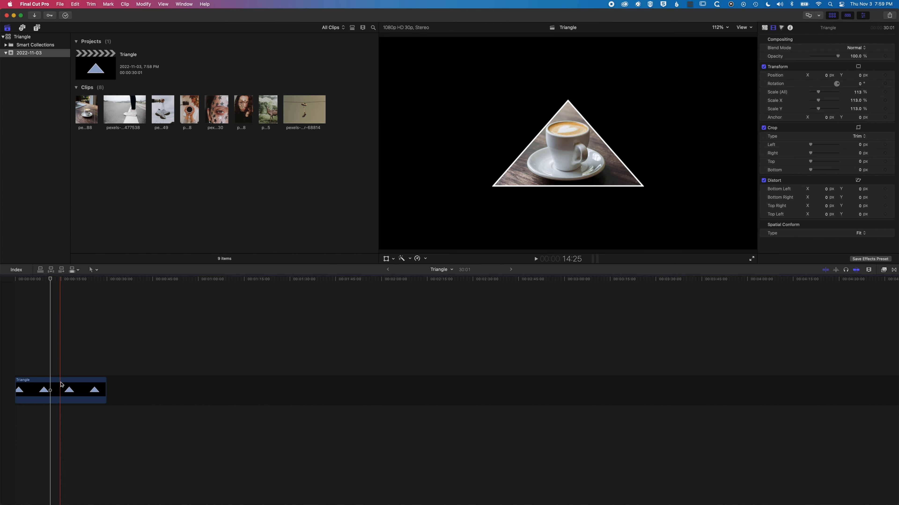
# Delete the existing Triangle clip from the timeline and add a fresh Triangle generator from Ben's Generators
pyautogui.click(62, 385)
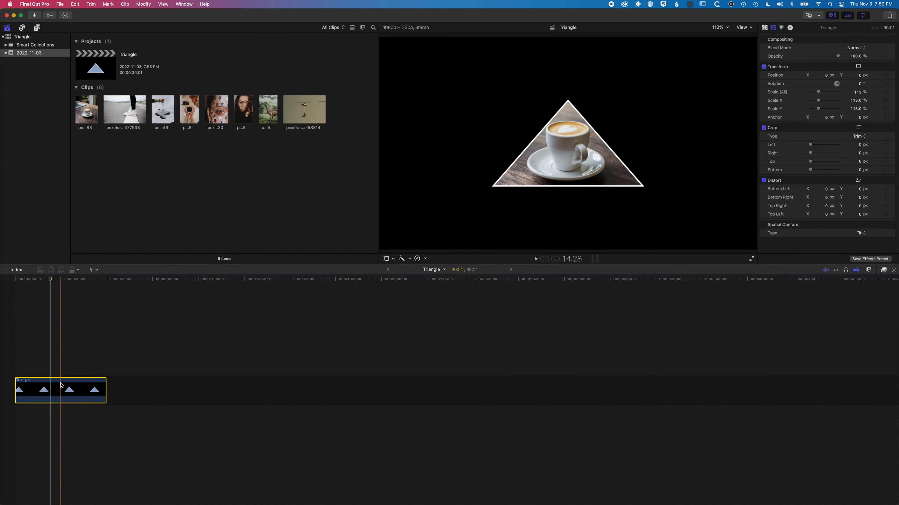
pyautogui.press('Delete')
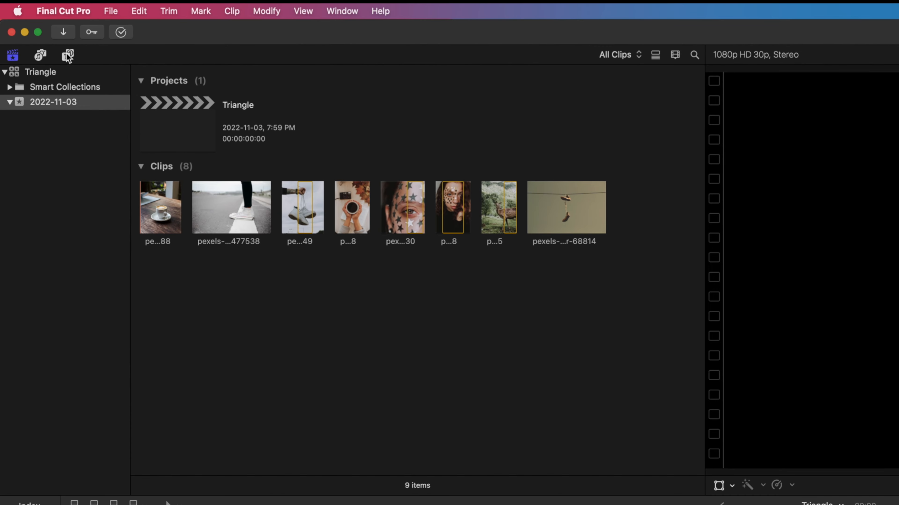
pyautogui.click(37, 28)
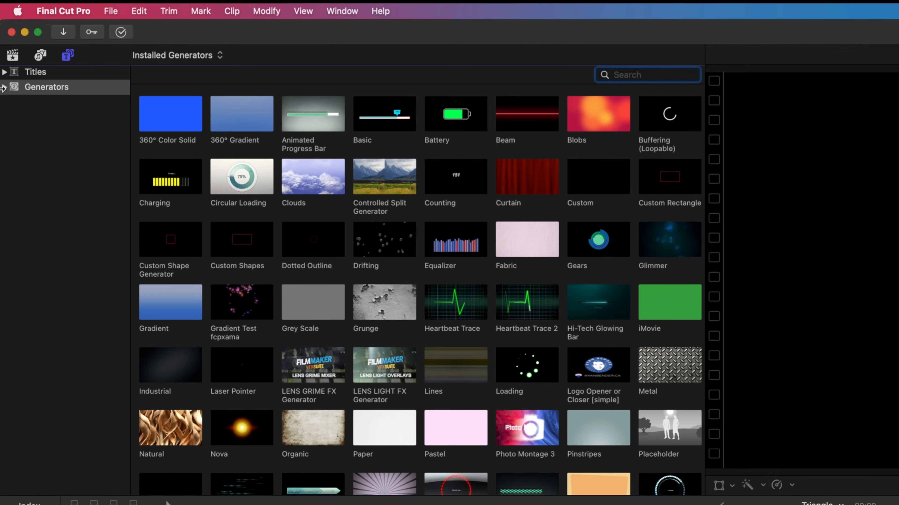
pyautogui.click(4, 88)
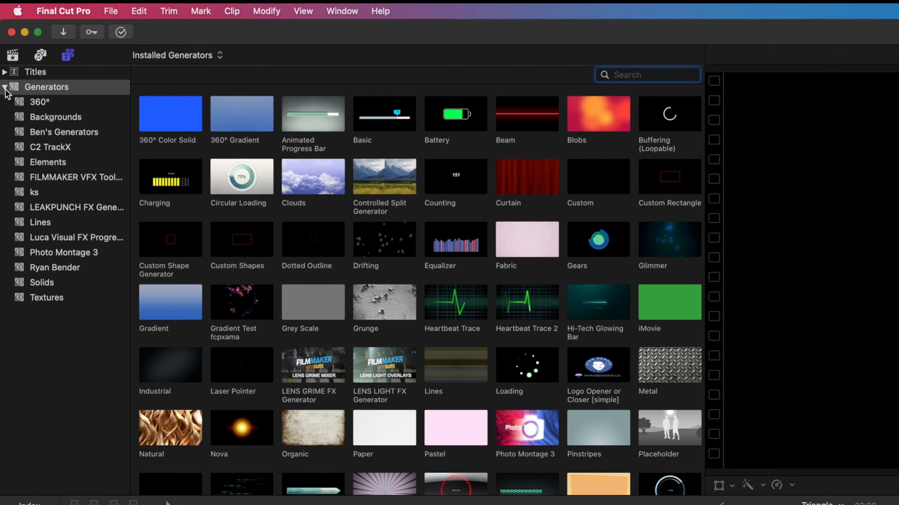
pyautogui.click(47, 133)
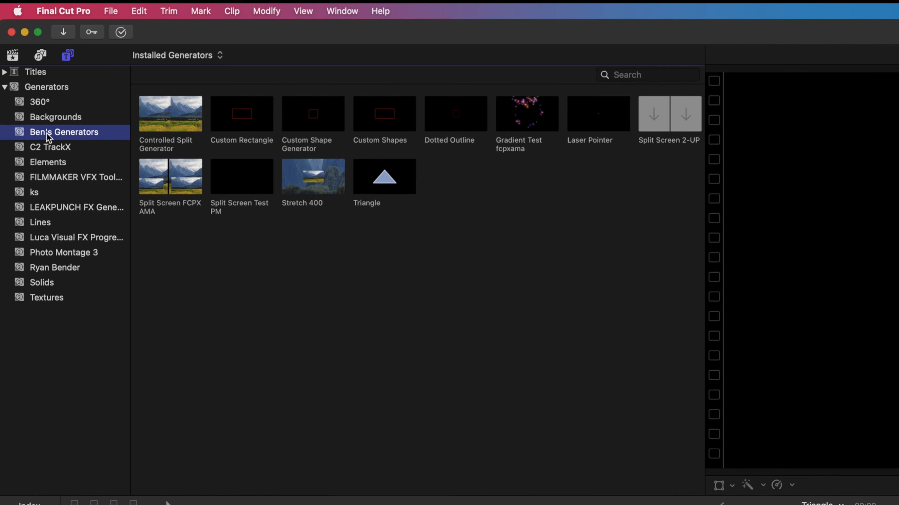
pyautogui.click(384, 182)
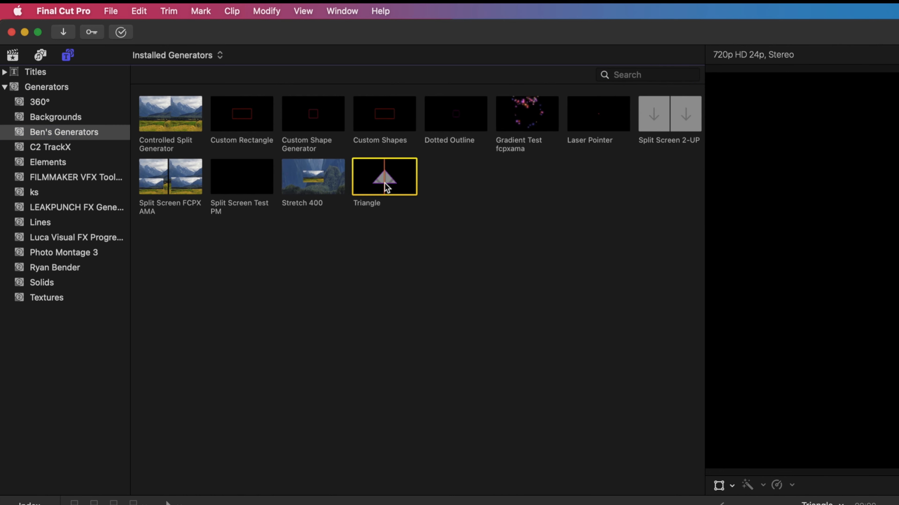
pyautogui.moveTo(385, 177); pyautogui.dragTo(60, 390)
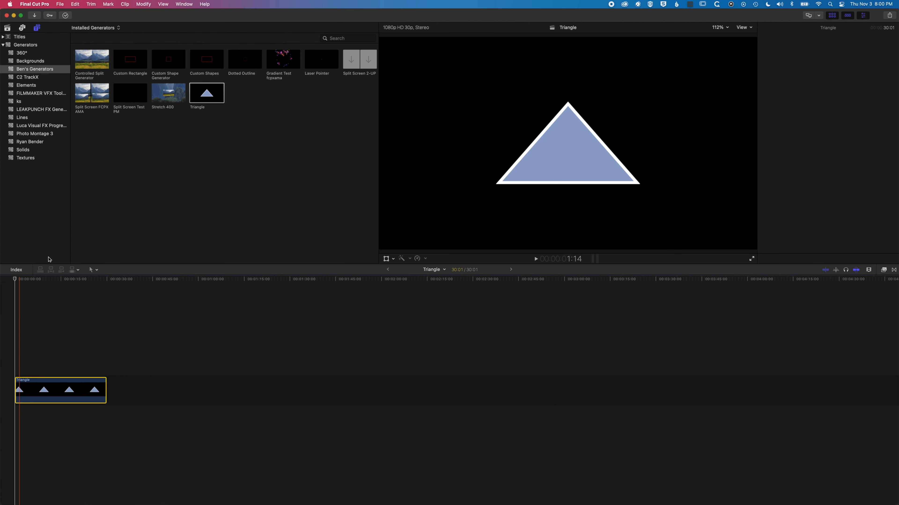
# Park the playhead at about 11:11 and show the Triangle generator's published parameters
pyautogui.click(49, 279)
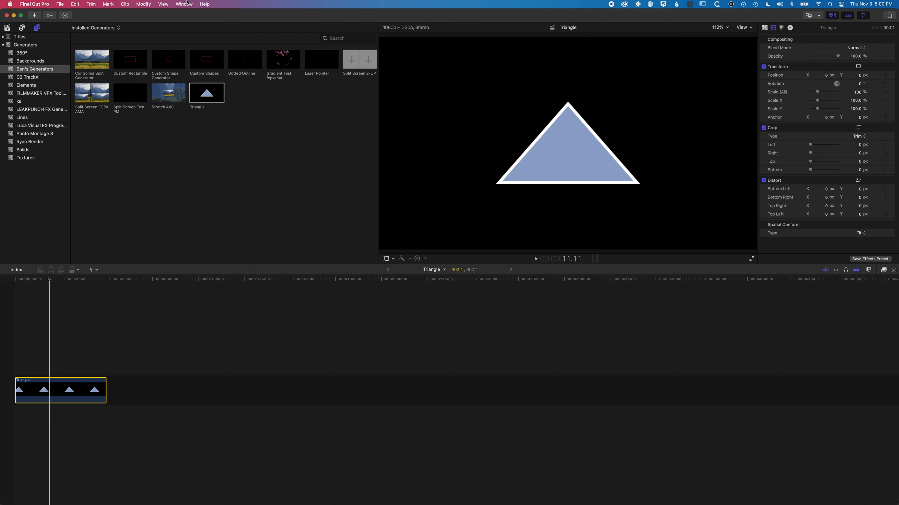
pyautogui.click(184, 4)
pyautogui.moveTo(204, 83)
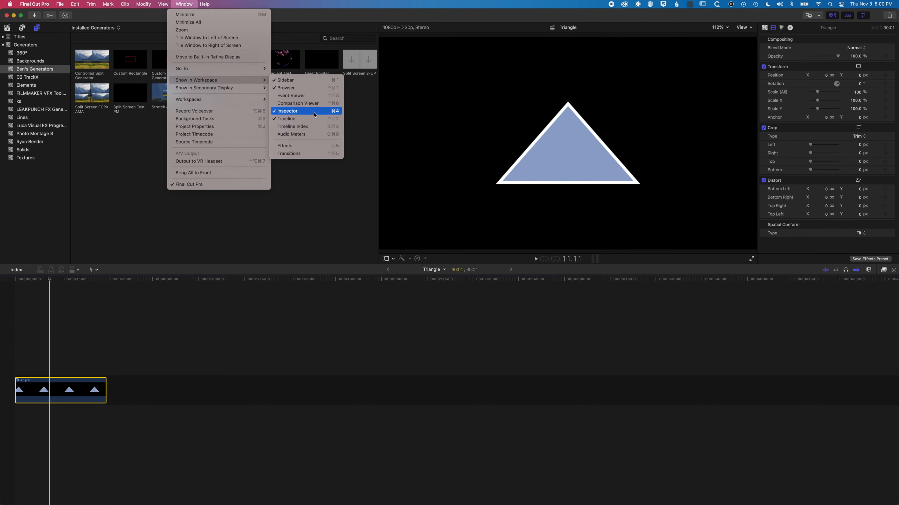
pyautogui.click(531, 30)
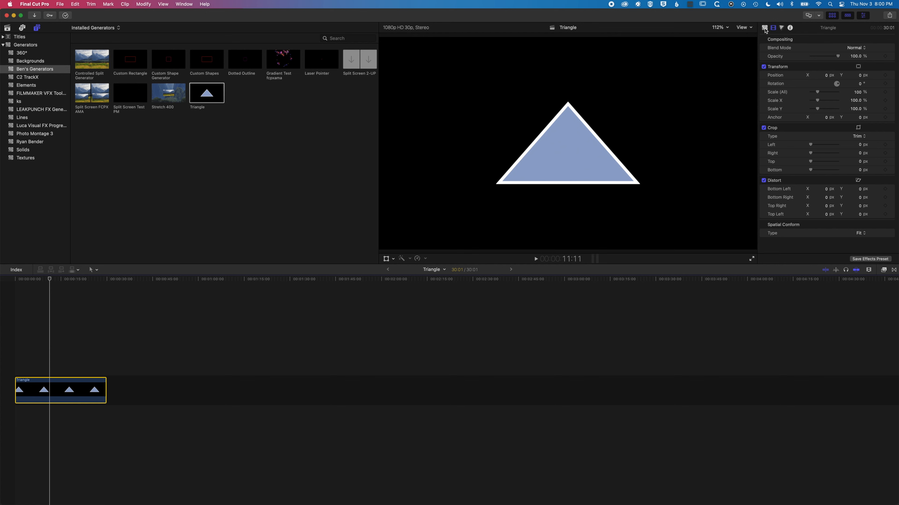
pyautogui.click(765, 28)
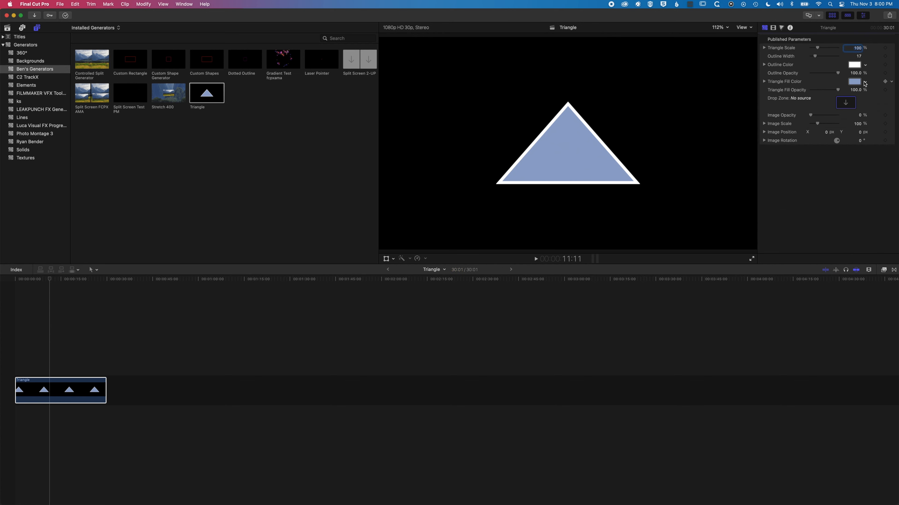
# Set the triangle's fill color to orange and its outline color to cyan blue
pyautogui.click(865, 83)
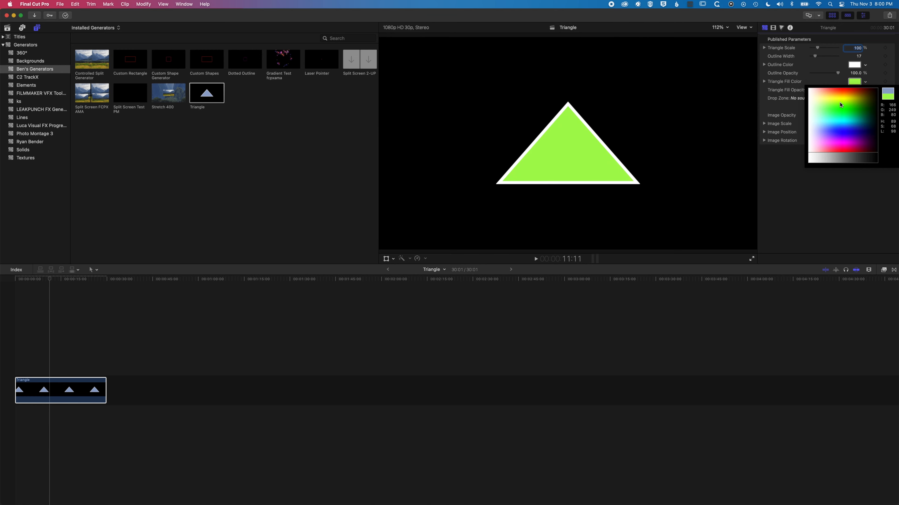
pyautogui.click(852, 95)
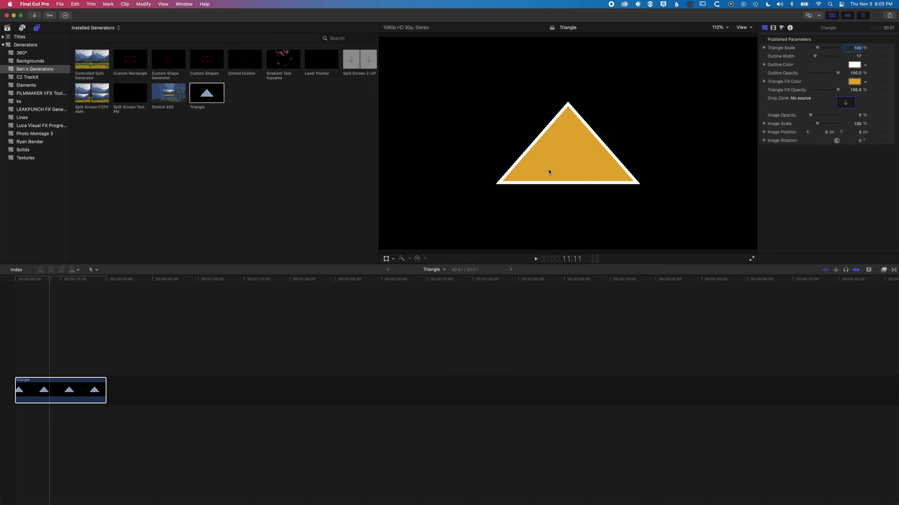
pyautogui.click(865, 65)
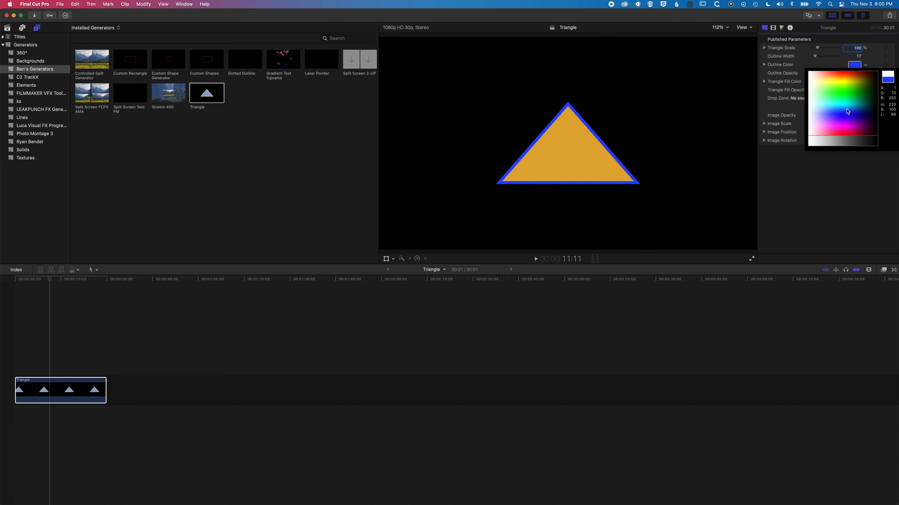
pyautogui.click(848, 107)
# Set the triangle's outline width to 28, and try a taller triangle scale before resetting Triangle Scale to its default
pyautogui.moveTo(820, 50); pyautogui.dragTo(820, 79)
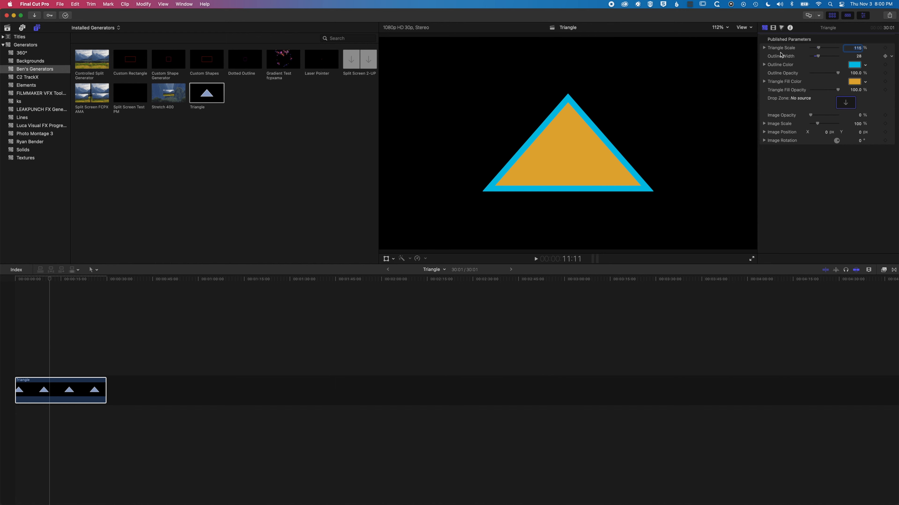
pyautogui.click(765, 48)
pyautogui.moveTo(819, 65); pyautogui.dragTo(825, 64)
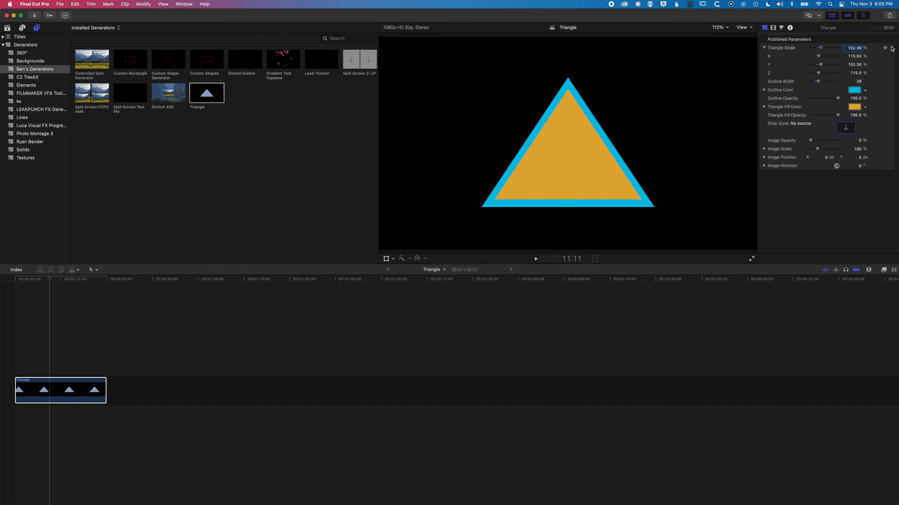
pyautogui.click(892, 48)
pyautogui.click(882, 52)
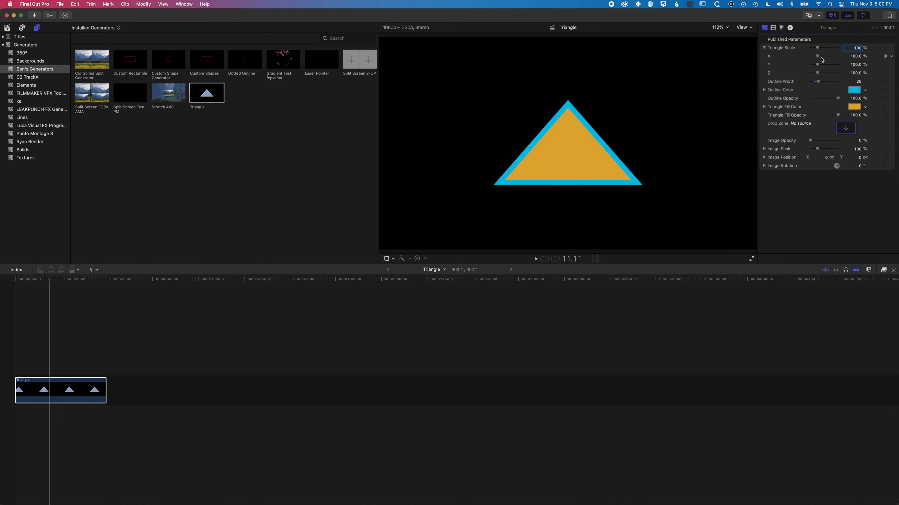
pyautogui.click(765, 48)
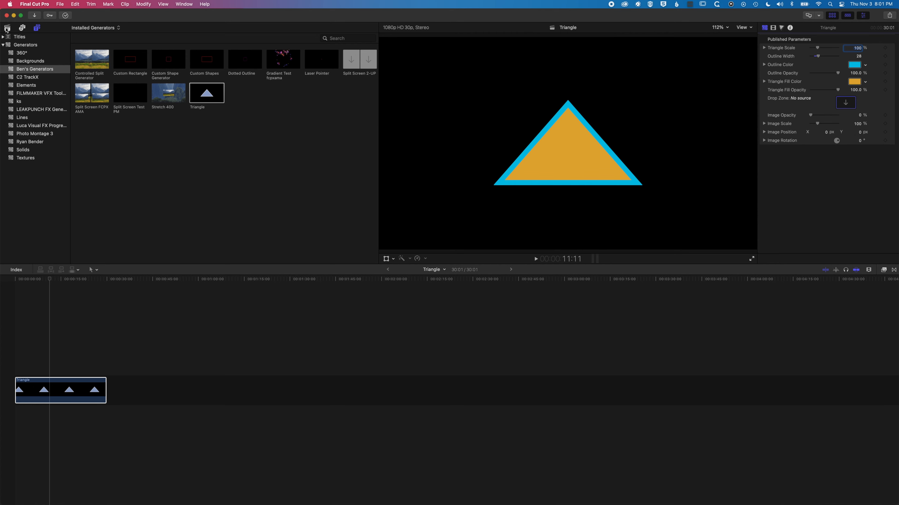
# Fill the triangle's drop zone with the close-up photo of the star-covered face and raise Image Opacity to 100%
pyautogui.click(7, 29)
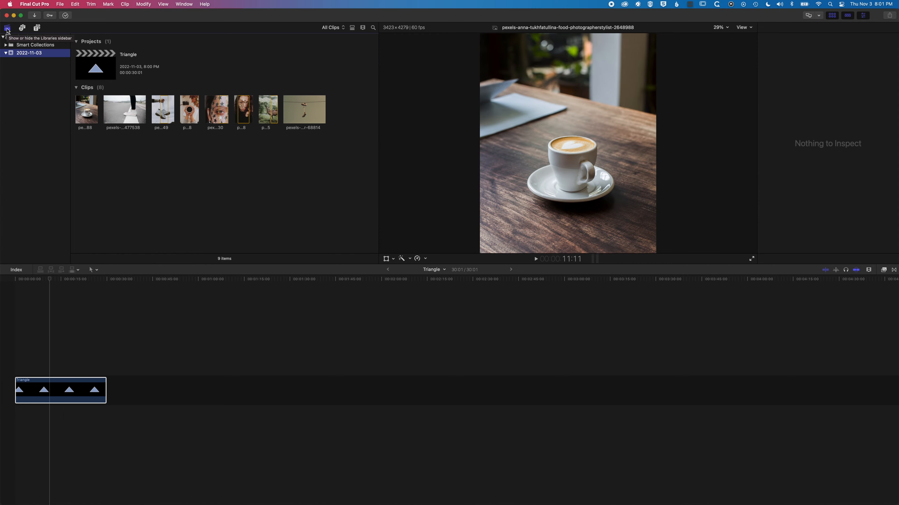
pyautogui.click(53, 395)
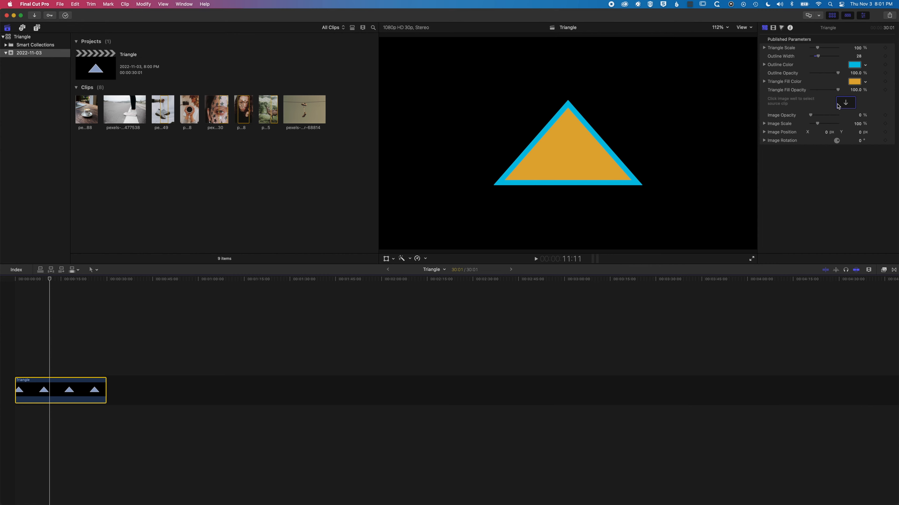
pyautogui.click(845, 103)
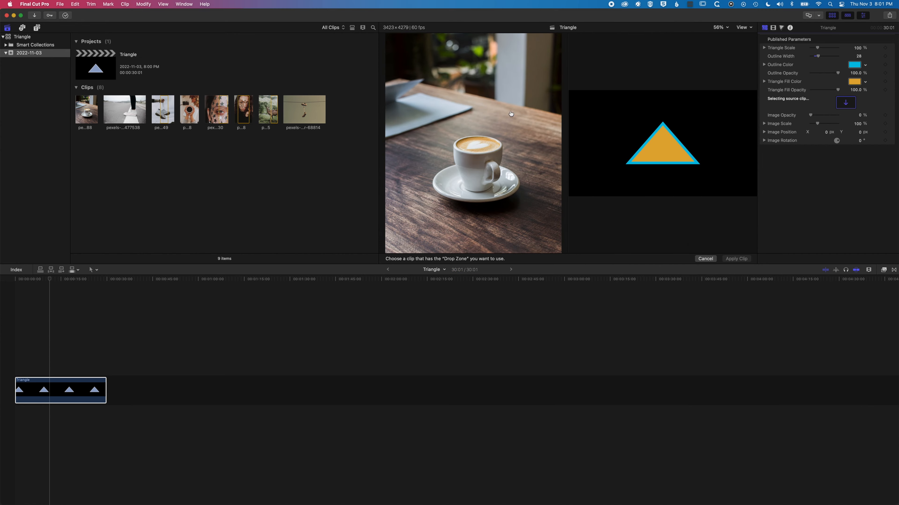
pyautogui.click(218, 112)
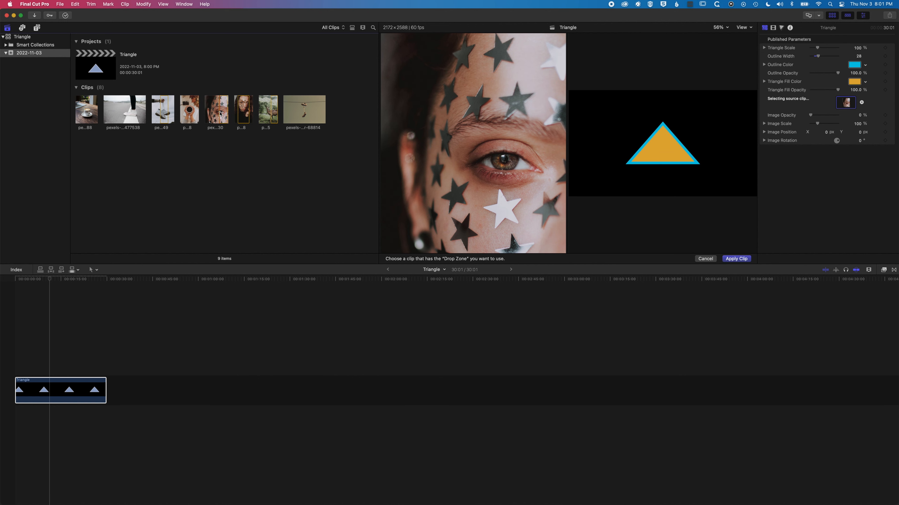
pyautogui.click(727, 260)
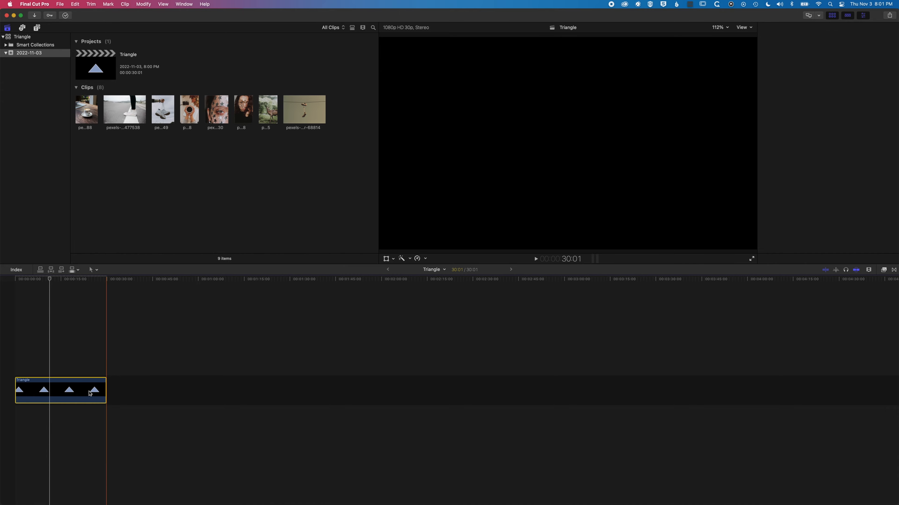
pyautogui.click(85, 394)
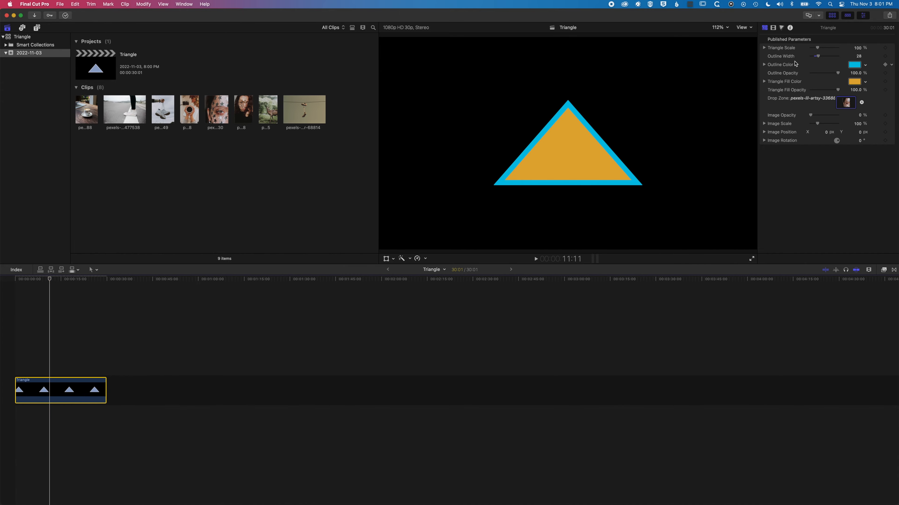
pyautogui.moveTo(816, 117); pyautogui.dragTo(859, 117)
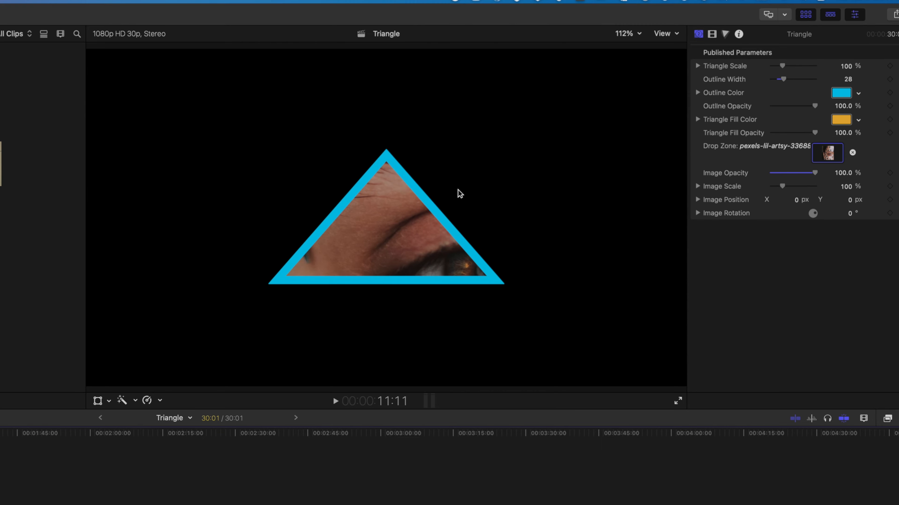
# Scale the drop zone image to 54% with X position -19.0 px, and try rotating it before resetting Image Rotation
pyautogui.moveTo(784, 187); pyautogui.dragTo(781, 187)
pyautogui.moveTo(850, 213); pyautogui.dragTo(849, 213)
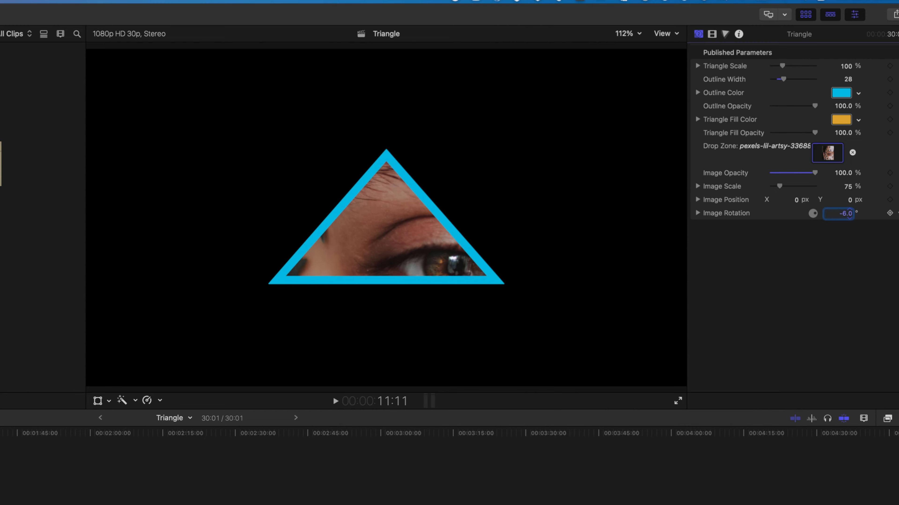
pyautogui.moveTo(797, 201); pyautogui.dragTo(797, 200)
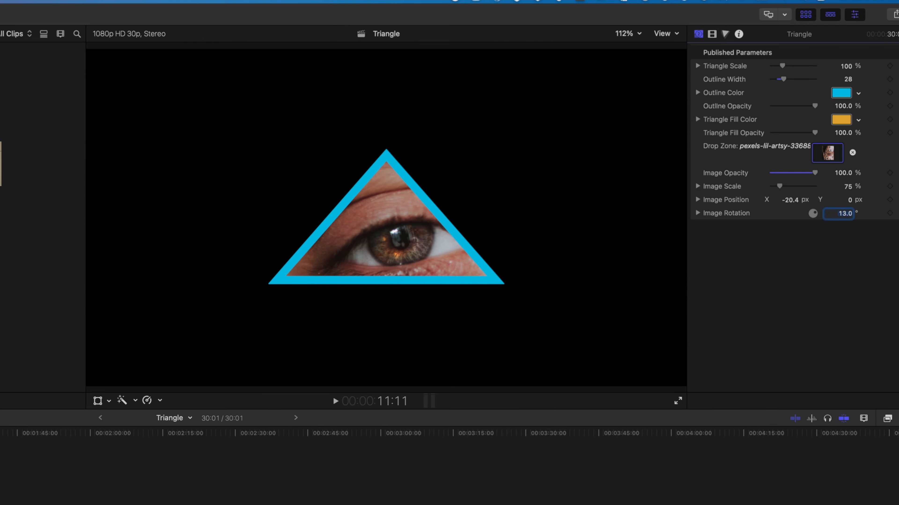
pyautogui.click(850, 200)
pyautogui.moveTo(780, 186)
pyautogui.mouseDown()
pyautogui.moveTo(798, 205)
pyautogui.moveTo(791, 200)
pyautogui.mouseUp()
pyautogui.click(795, 201)
pyautogui.moveTo(845, 213); pyautogui.dragTo(846, 214)
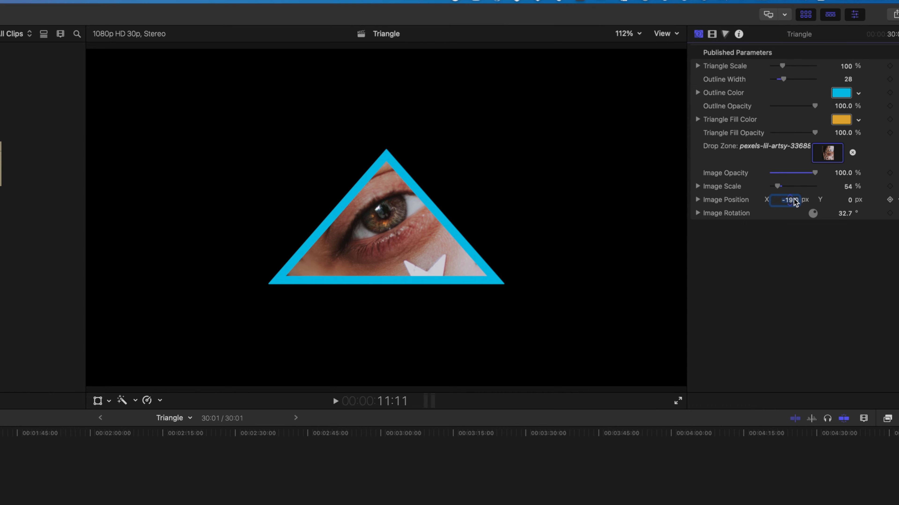
pyautogui.click(897, 213)
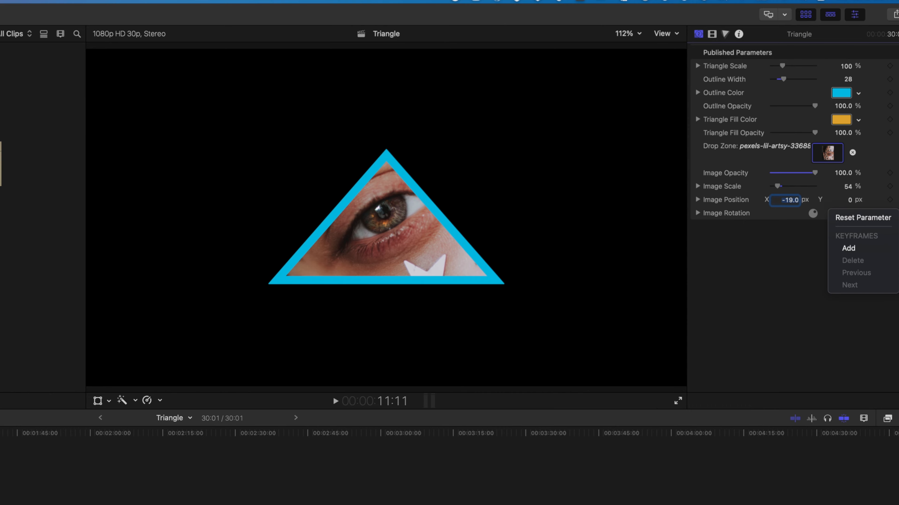
pyautogui.click(885, 218)
# Center the eye in the triangle with Image Position X -15.8 px, Y 3.9 px, and lower Image Opacity to 72.35%
pyautogui.moveTo(856, 200); pyautogui.dragTo(850, 200)
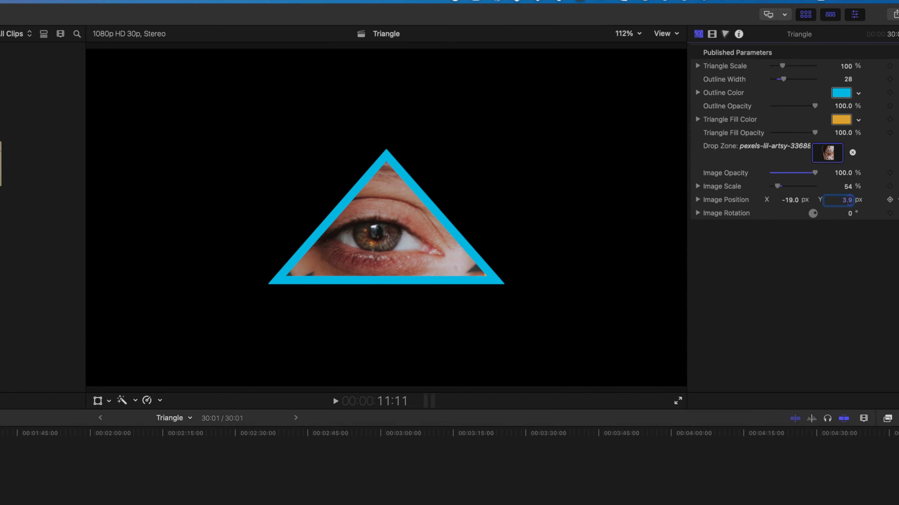
pyautogui.moveTo(791, 200); pyautogui.dragTo(790, 200)
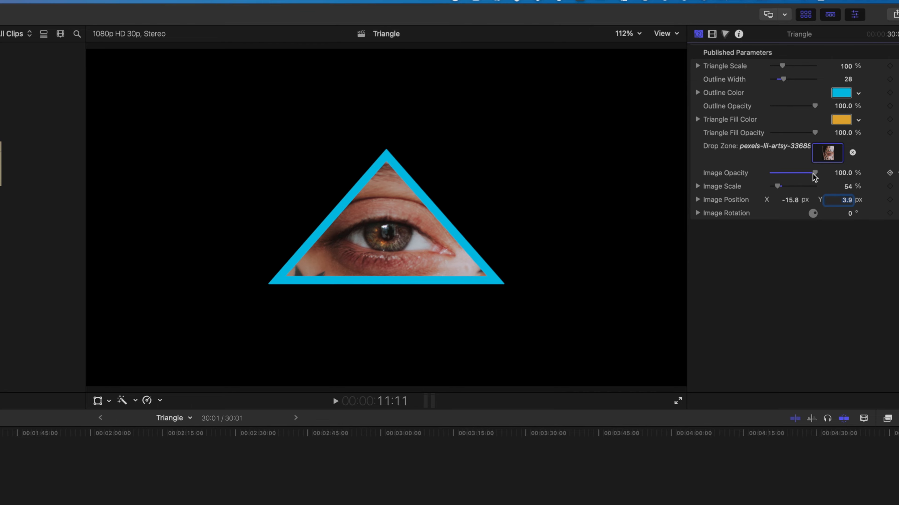
pyautogui.moveTo(814, 174); pyautogui.dragTo(803, 177)
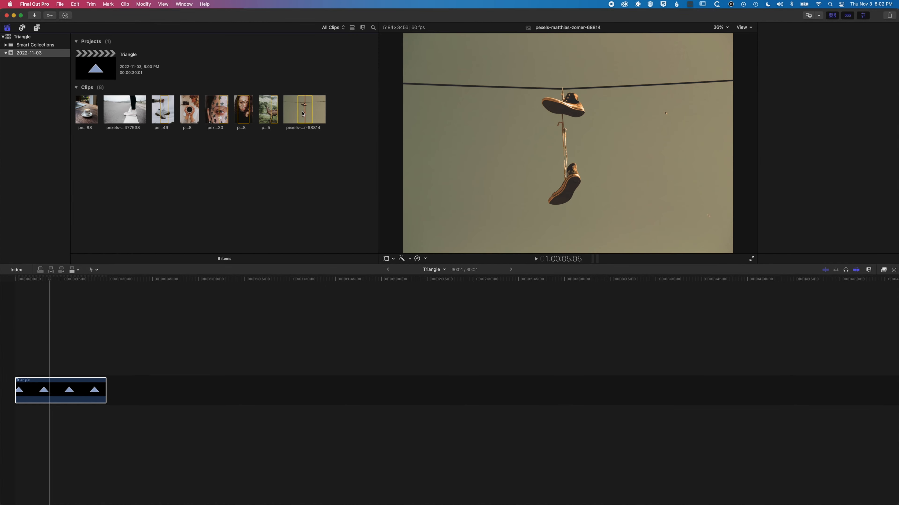
# Append the hanging-shoes photo to the timeline and lift the Triangle clip above it as a connected clip
pyautogui.moveTo(305, 110); pyautogui.dragTo(266, 391)
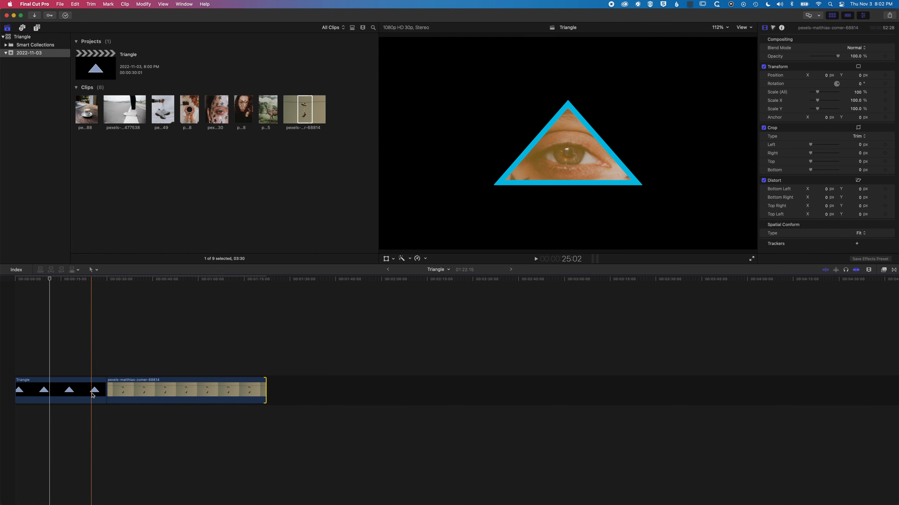
pyautogui.click(91, 391)
pyautogui.moveTo(80, 390); pyautogui.dragTo(80, 359)
# Set the hanging-shoes background photo's Spatial Conform to Fill and lower its opacity to 25.84%
pyautogui.click(59, 279)
pyautogui.click(106, 388)
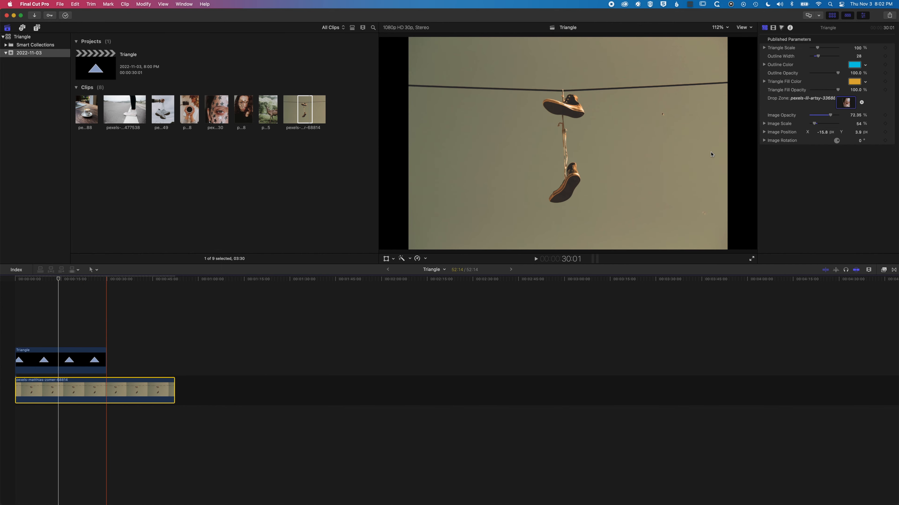
pyautogui.click(865, 235)
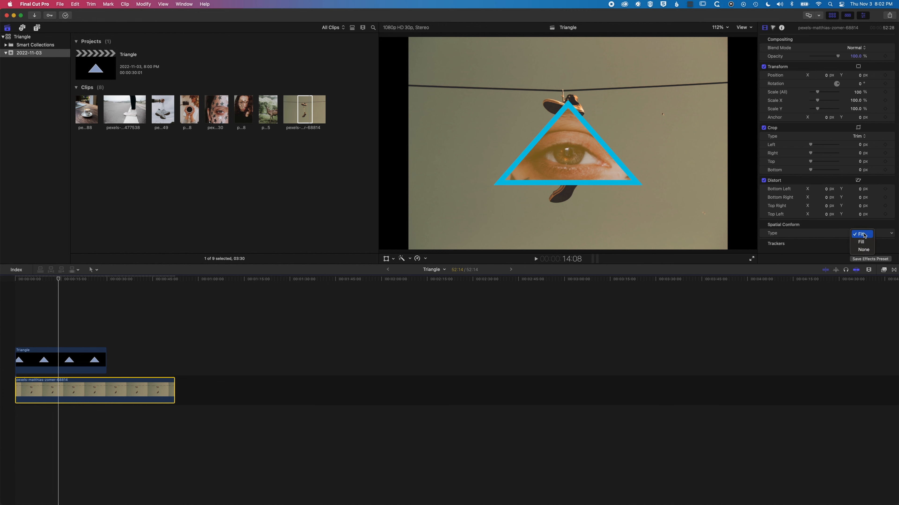
pyautogui.click(865, 243)
pyautogui.moveTo(839, 57); pyautogui.dragTo(819, 58)
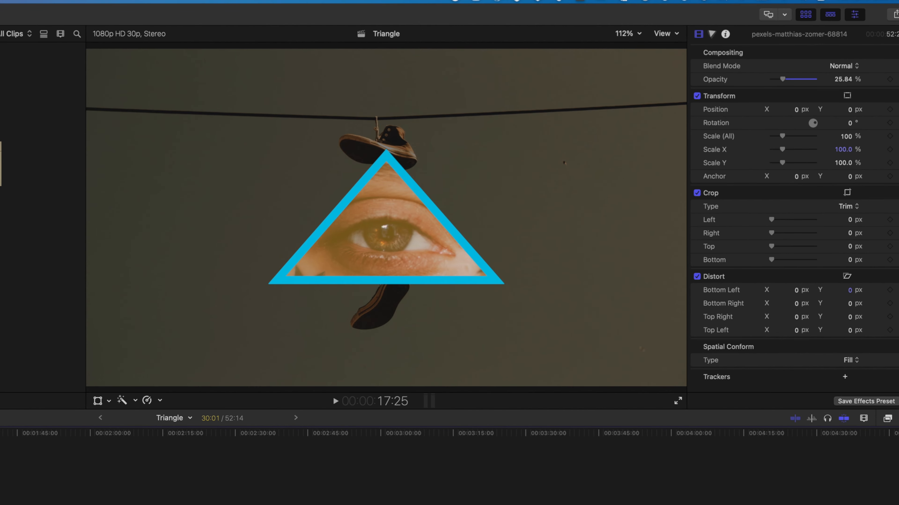
# Try Triangle Fill Opacity at 22.35% on the eye triangle, restore it to 100%, and raise Image Opacity to 100%
pyautogui.click(70, 361)
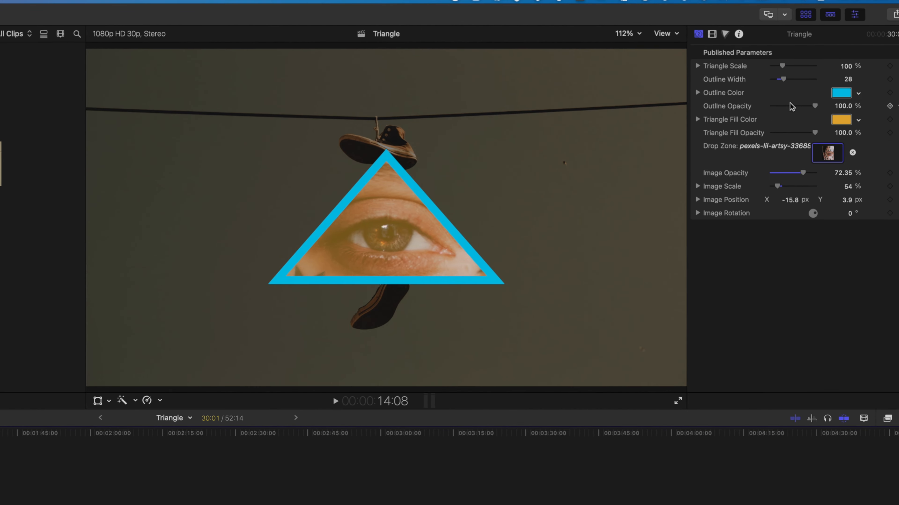
pyautogui.moveTo(814, 107)
pyautogui.mouseDown()
pyautogui.moveTo(782, 106)
pyautogui.moveTo(824, 109)
pyautogui.mouseUp()
pyautogui.moveTo(813, 133); pyautogui.dragTo(783, 134)
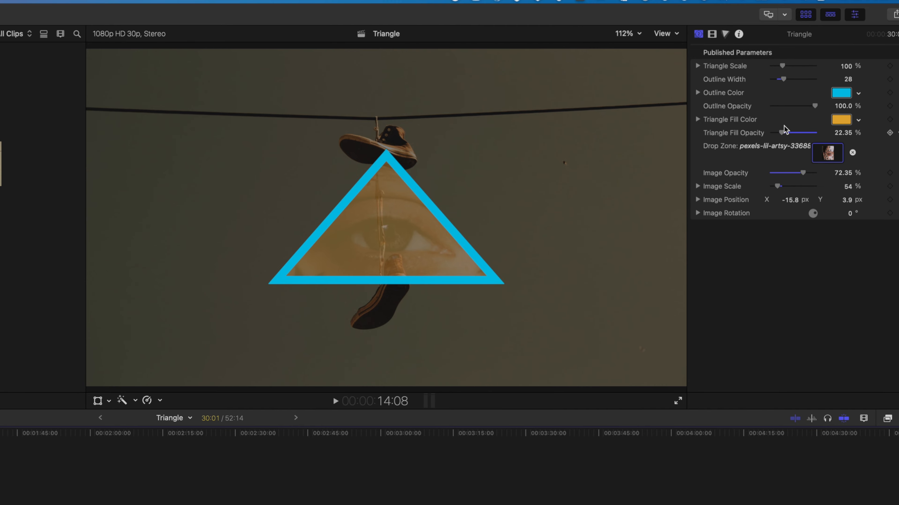
pyautogui.moveTo(782, 134); pyautogui.dragTo(831, 136)
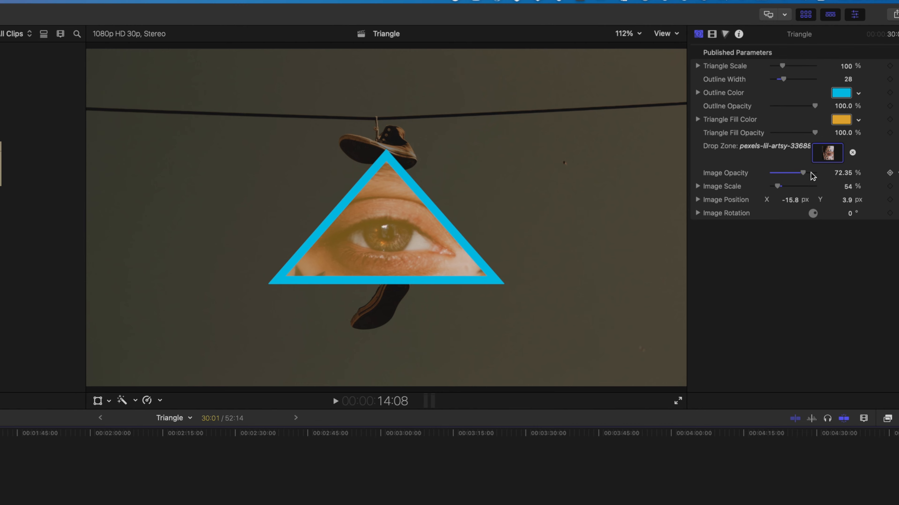
pyautogui.moveTo(803, 173); pyautogui.dragTo(823, 176)
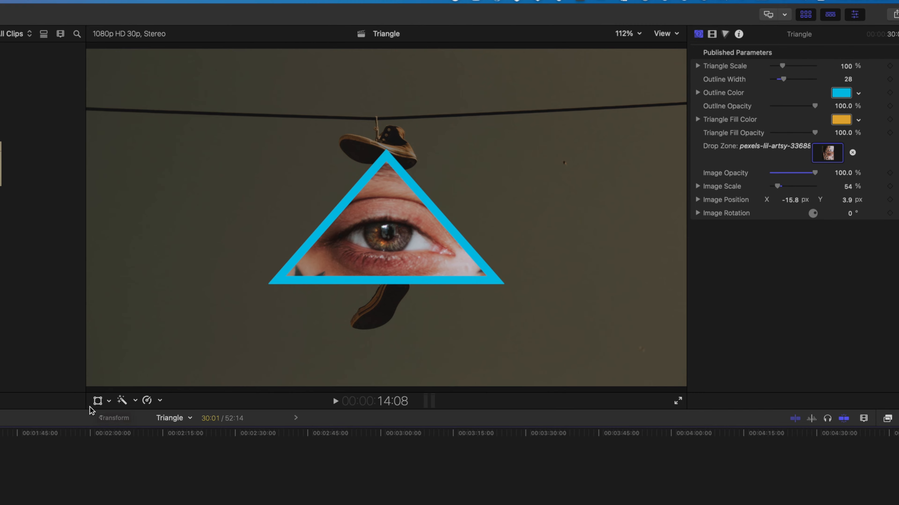
# Transform the eye triangle in the viewer, moving it to the right of the hanging shoes and rotating it clockwise
pyautogui.click(97, 401)
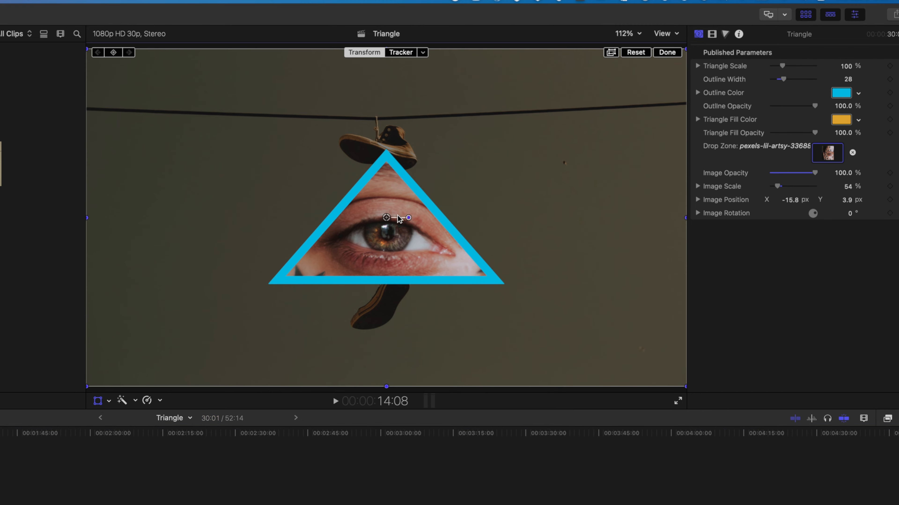
pyautogui.moveTo(387, 217); pyautogui.dragTo(546, 207)
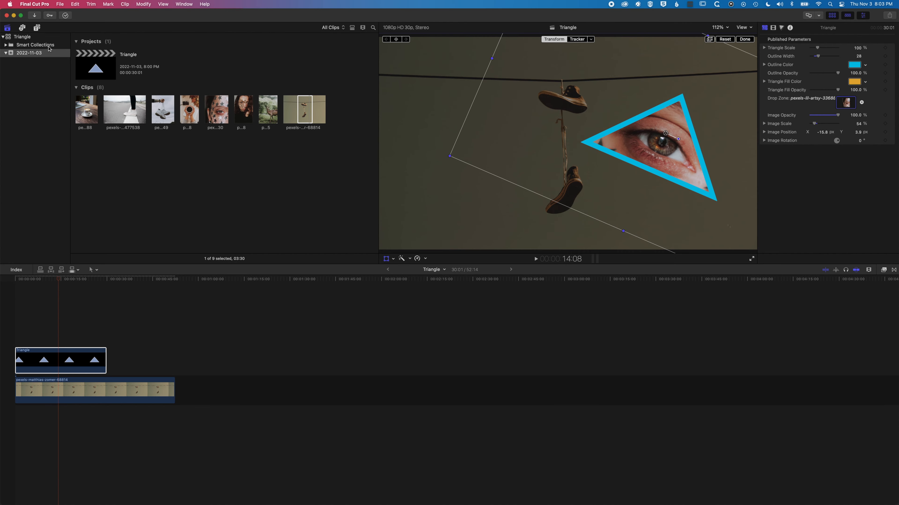
# Add a second Triangle generator above the first and shift the eye triangle to about X 639 px, Y 59 px
pyautogui.click(38, 28)
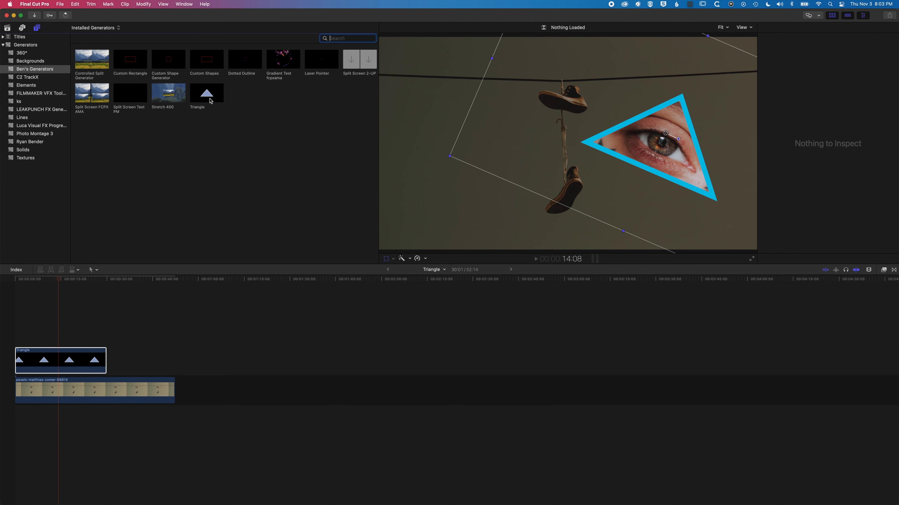
pyautogui.moveTo(211, 101); pyautogui.dragTo(52, 293)
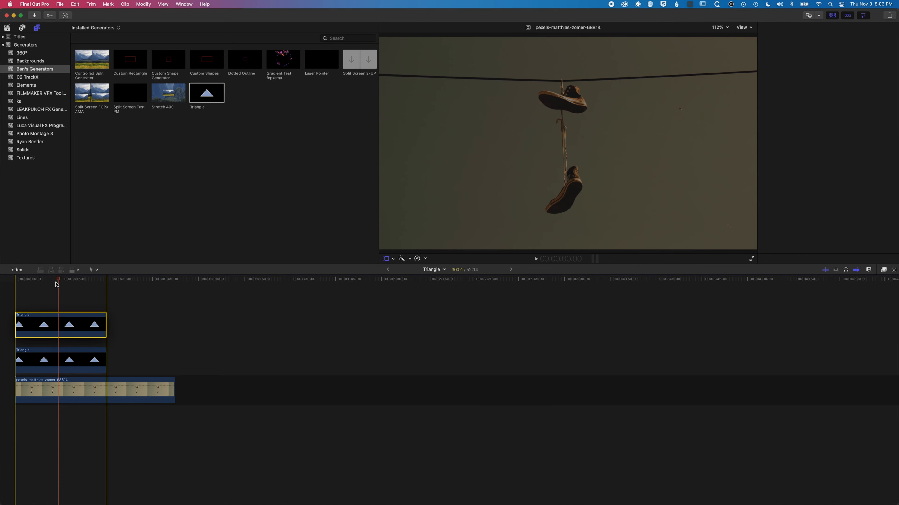
pyautogui.click(66, 279)
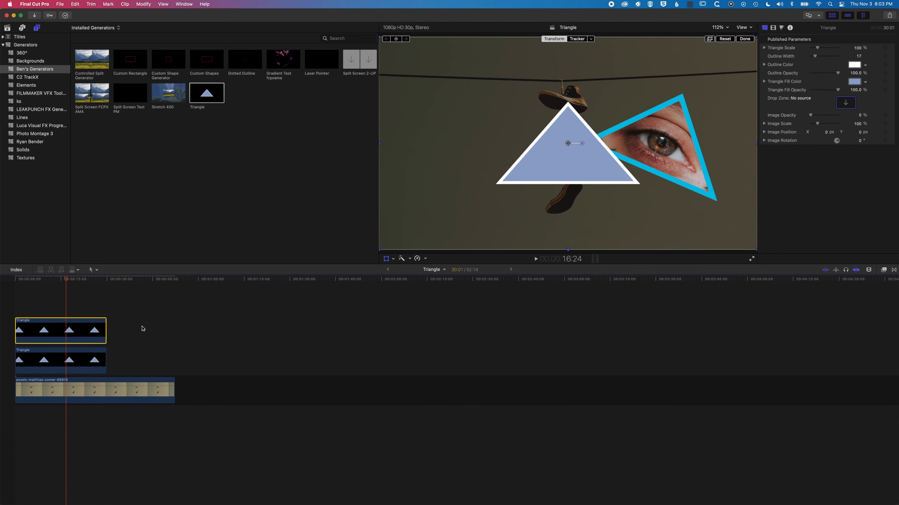
pyautogui.click(76, 361)
pyautogui.moveTo(666, 134); pyautogui.dragTo(694, 132)
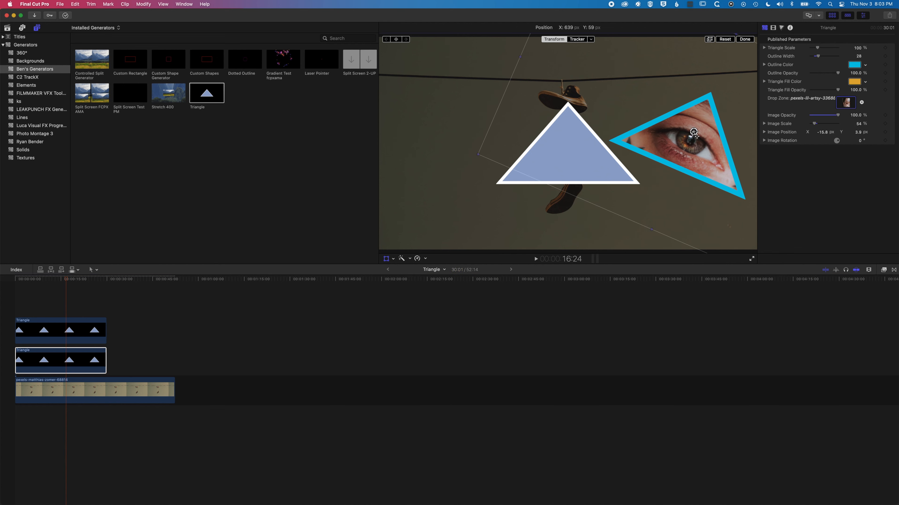
# Fill the new triangle's drop zone with the coffee cup photo
pyautogui.click(76, 335)
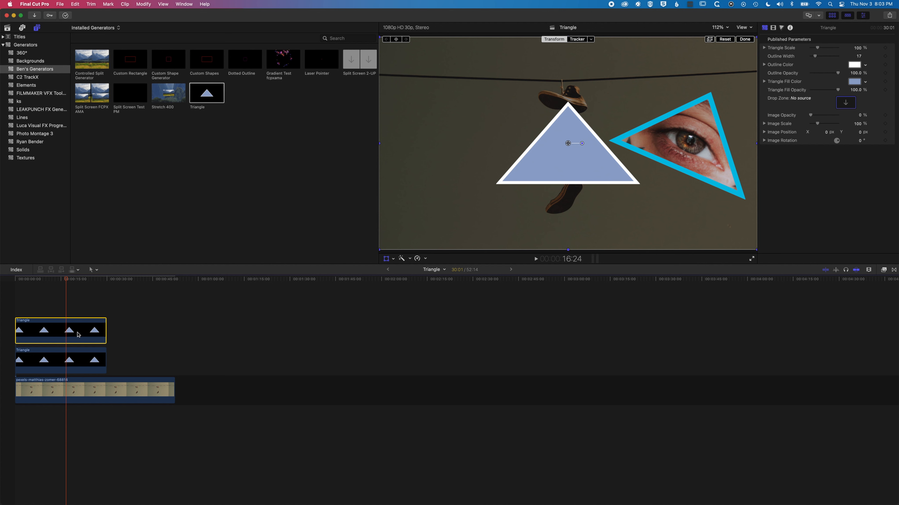
pyautogui.click(386, 258)
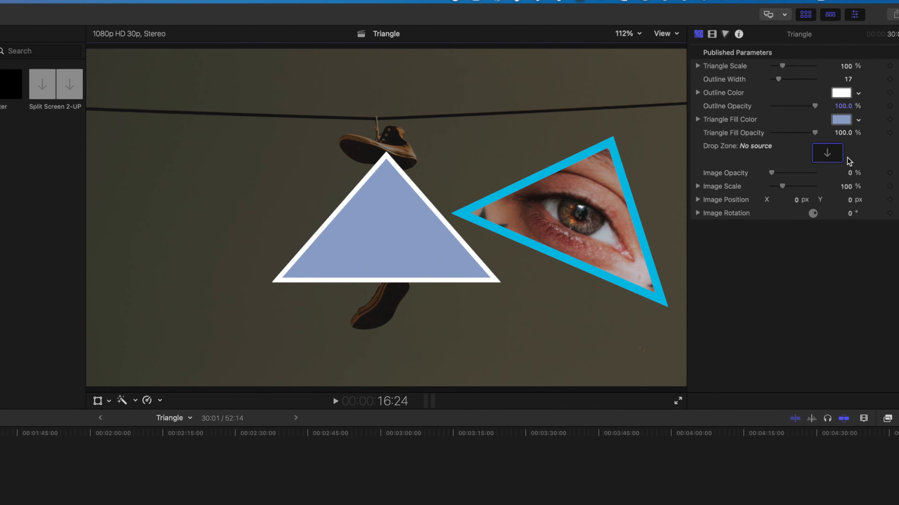
pyautogui.click(851, 103)
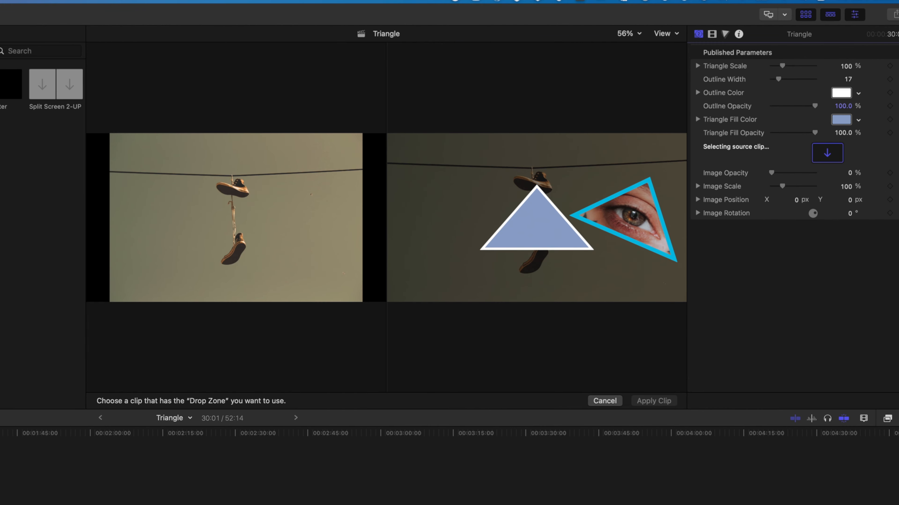
pyautogui.press('super+1')
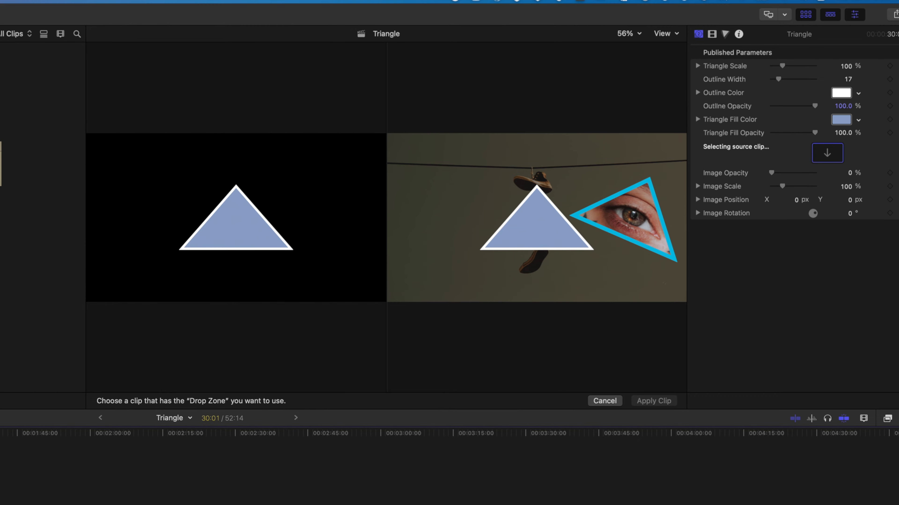
pyautogui.click(0, 477)
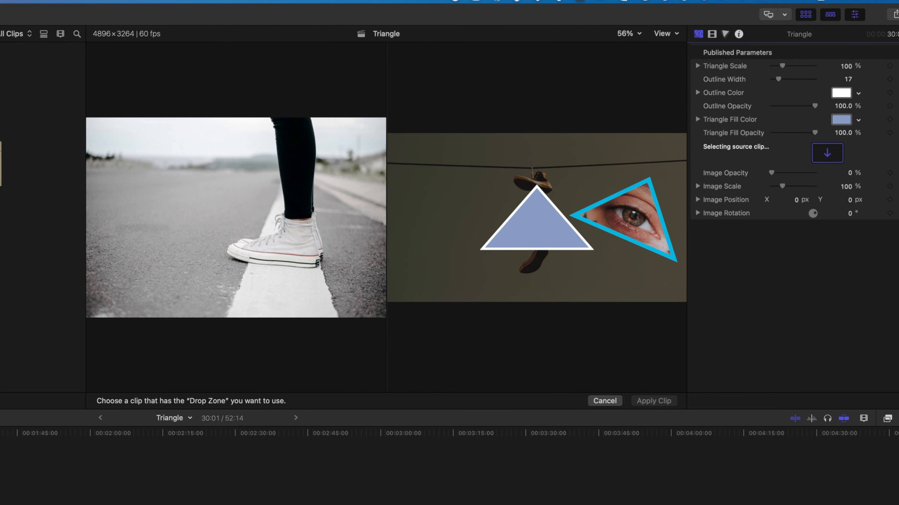
pyautogui.click(1, 213)
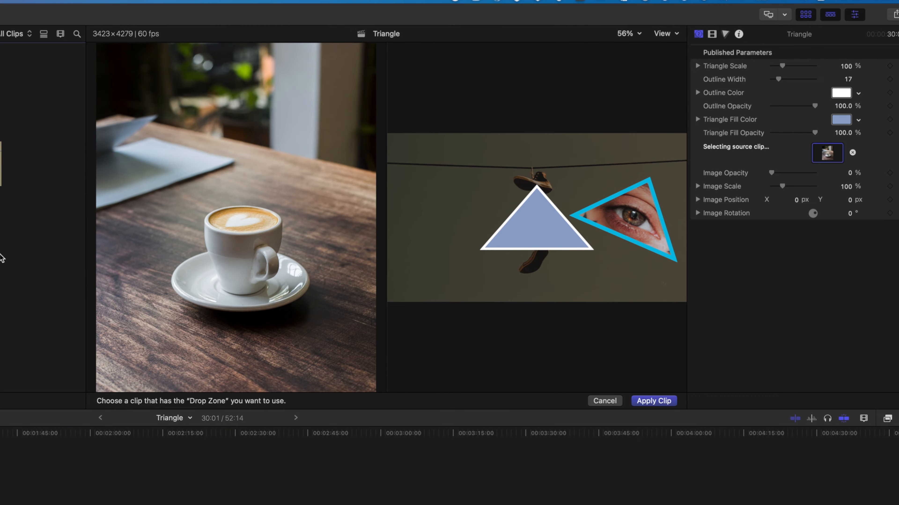
pyautogui.click(661, 401)
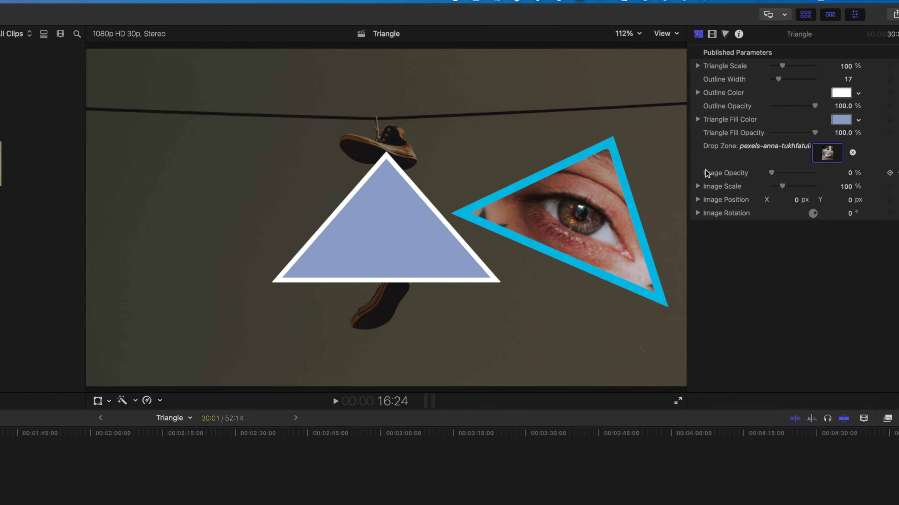
# Set the coffee image to 100% opacity and 37% scale, with Image Position X -1.1 px, Y 6.5 px
pyautogui.moveTo(773, 174)
pyautogui.mouseDown()
pyautogui.moveTo(825, 178)
pyautogui.moveTo(776, 188)
pyautogui.mouseUp()
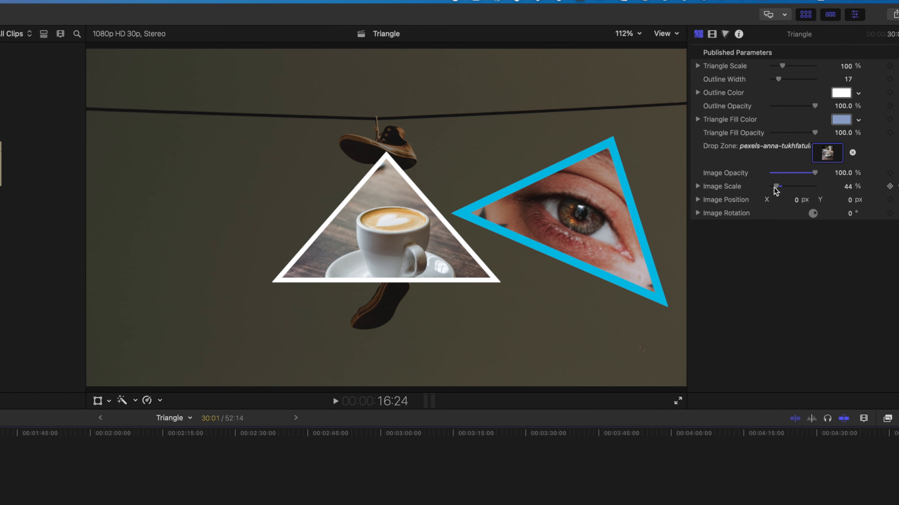
pyautogui.moveTo(851, 200); pyautogui.dragTo(848, 201)
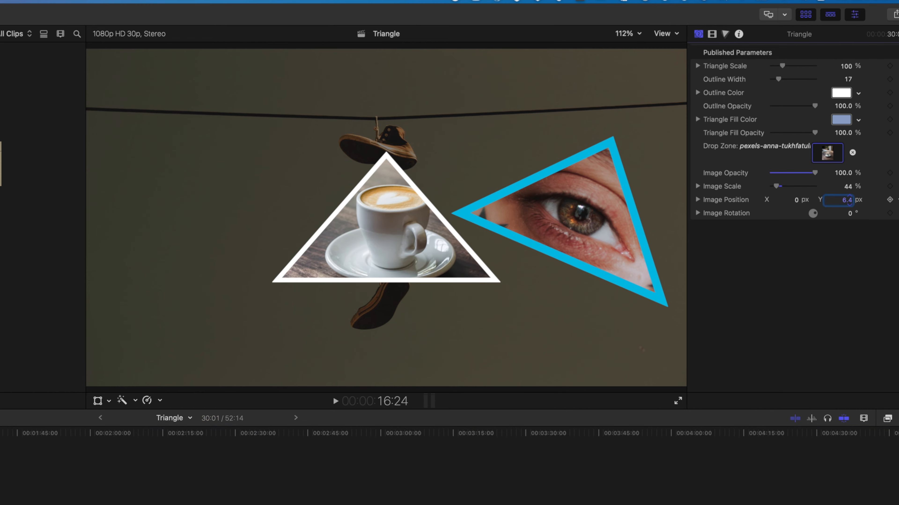
pyautogui.moveTo(776, 188)
pyautogui.mouseDown()
pyautogui.moveTo(796, 200)
pyautogui.moveTo(775, 188)
pyautogui.mouseUp()
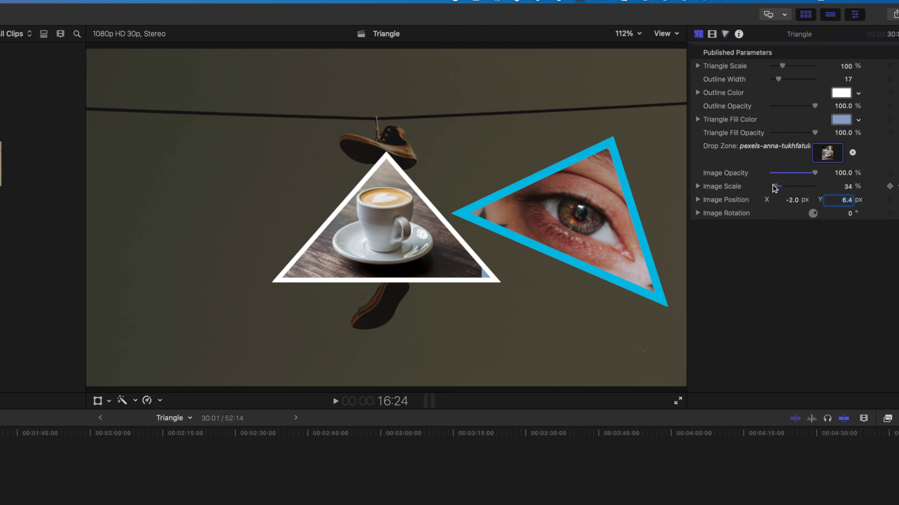
# Color the coffee triangle's outline yellow and set Outline Width to 14 on both triangles
pyautogui.click(859, 93)
pyautogui.click(827, 120)
pyautogui.moveTo(827, 120); pyautogui.dragTo(826, 120)
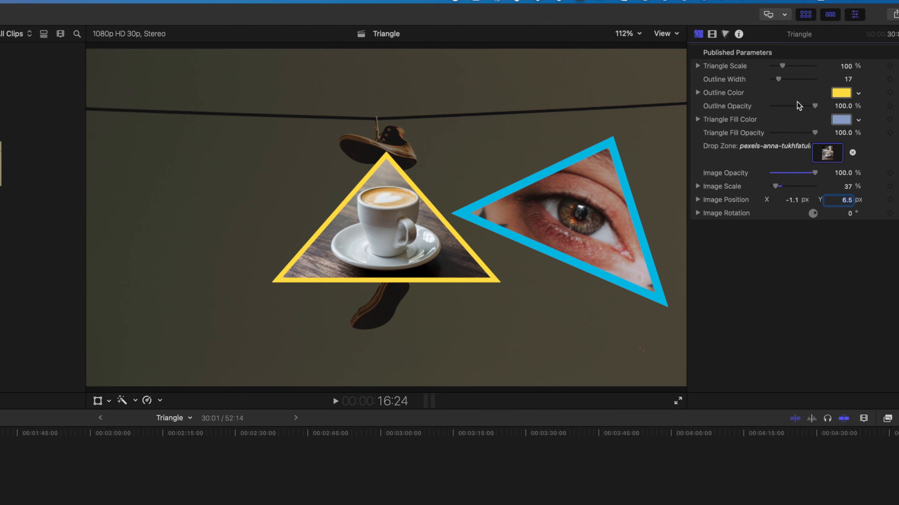
pyautogui.moveTo(778, 79); pyautogui.dragTo(777, 82)
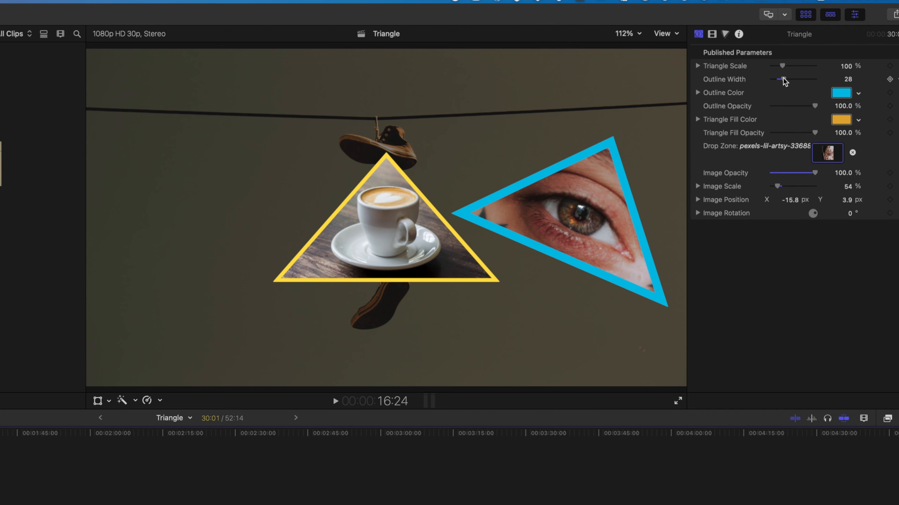
pyautogui.moveTo(784, 81); pyautogui.dragTo(777, 81)
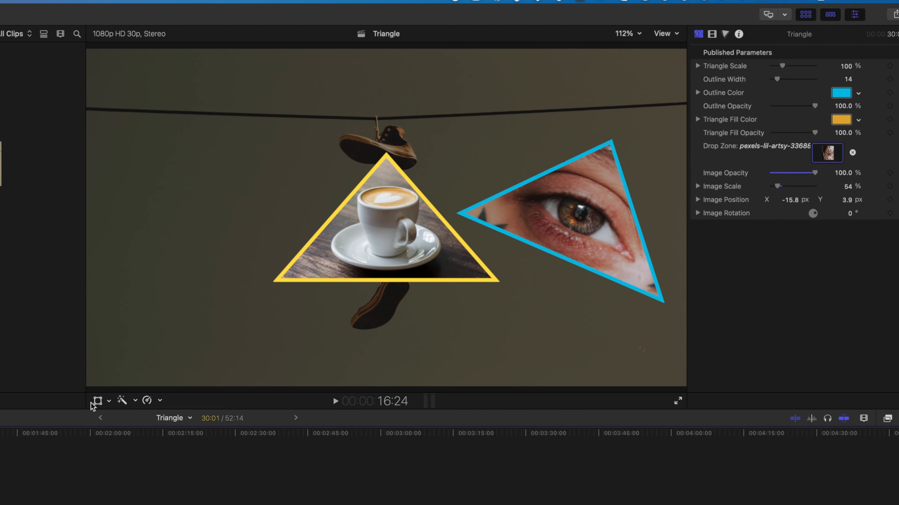
# Move the coffee triangle to the left of the hanging shoes and rotate it about 24° counterclockwise
pyautogui.click(97, 401)
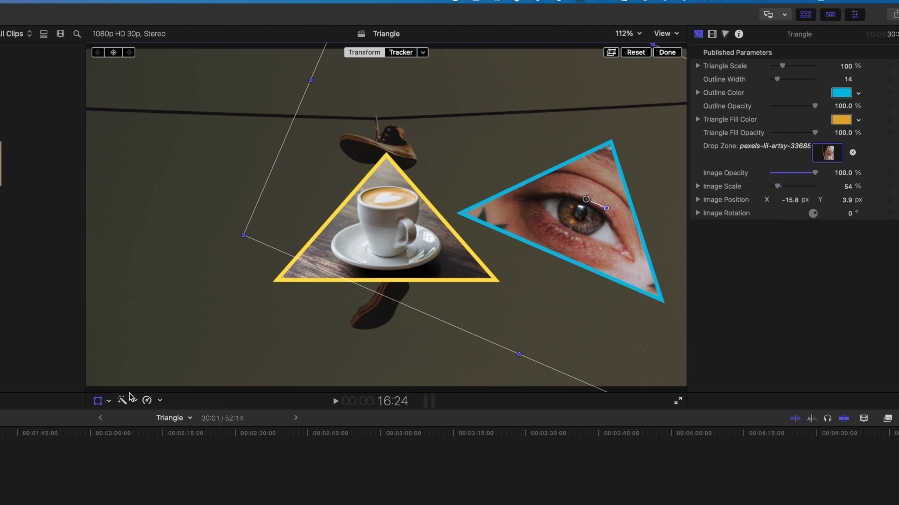
pyautogui.moveTo(384, 218); pyautogui.dragTo(173, 245)
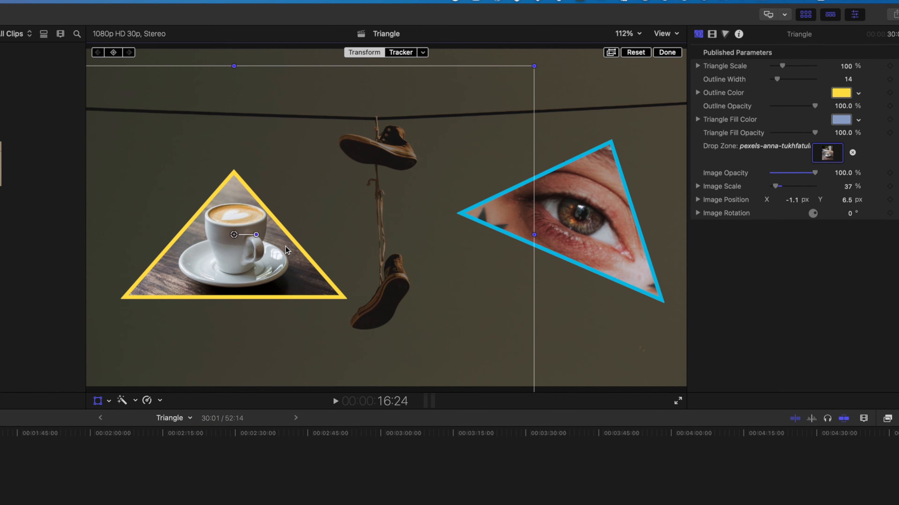
pyautogui.moveTo(257, 235); pyautogui.dragTo(254, 226)
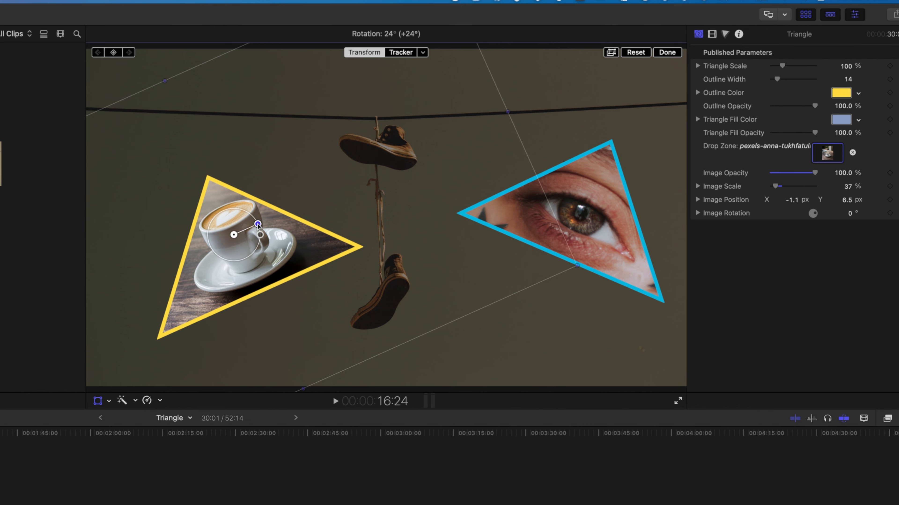